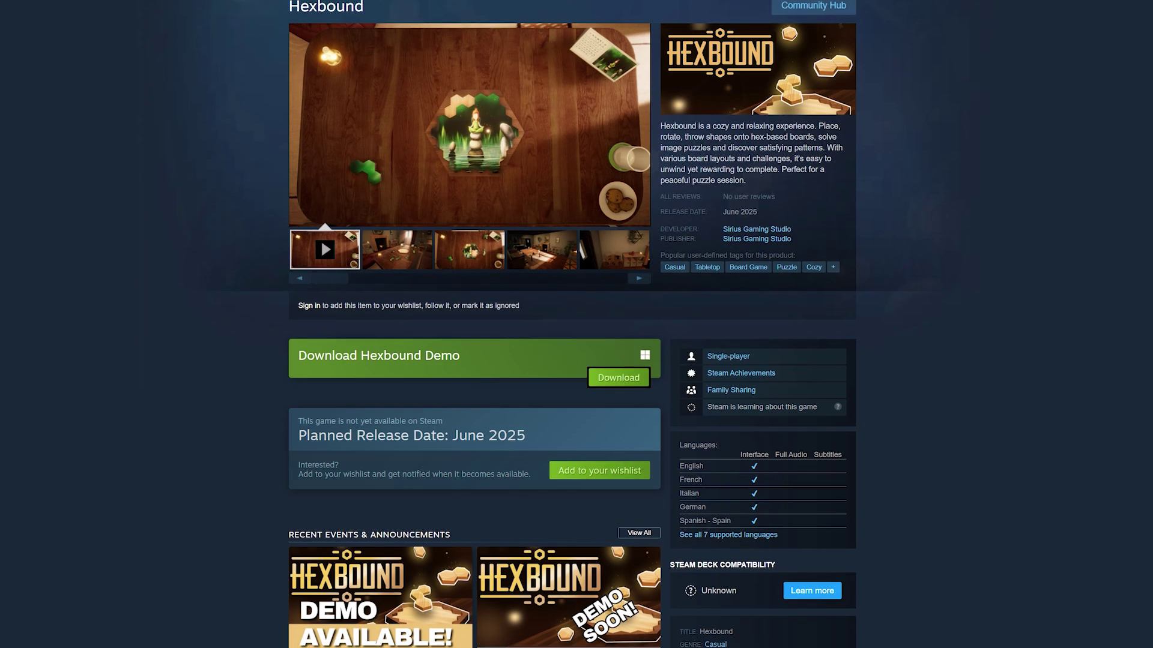
# - Scroll the Hexbound store page past Recent Events to About This Game and its gameplay images
pyautogui.scroll(-2, 577, 360)
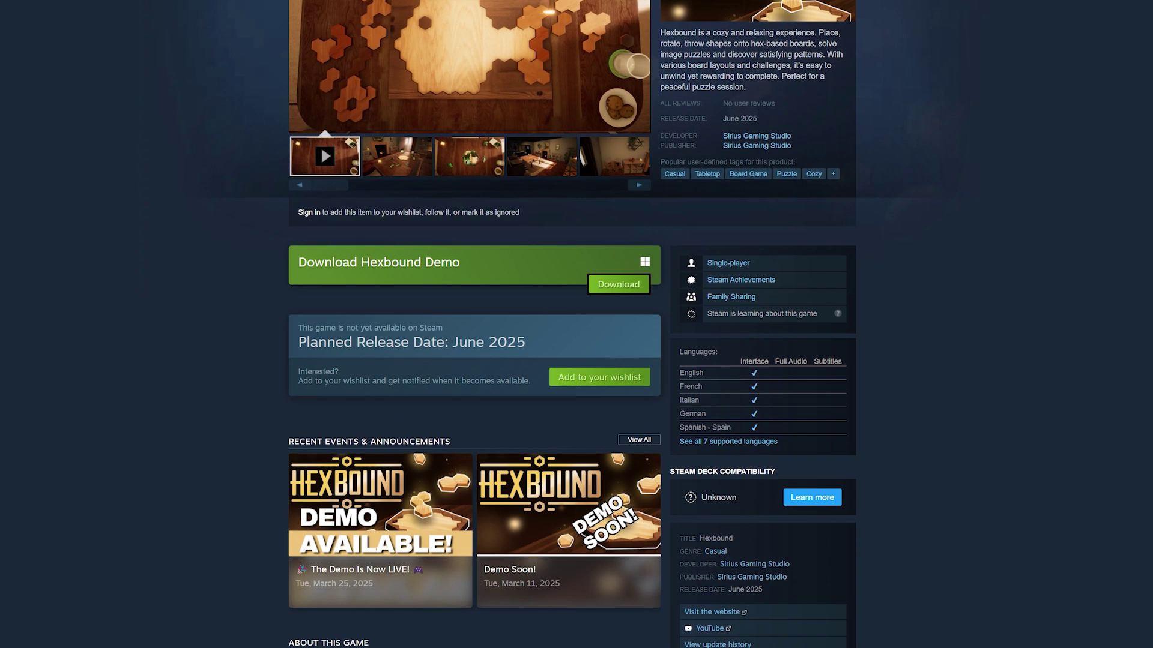
pyautogui.scroll(-3, 576, 324)
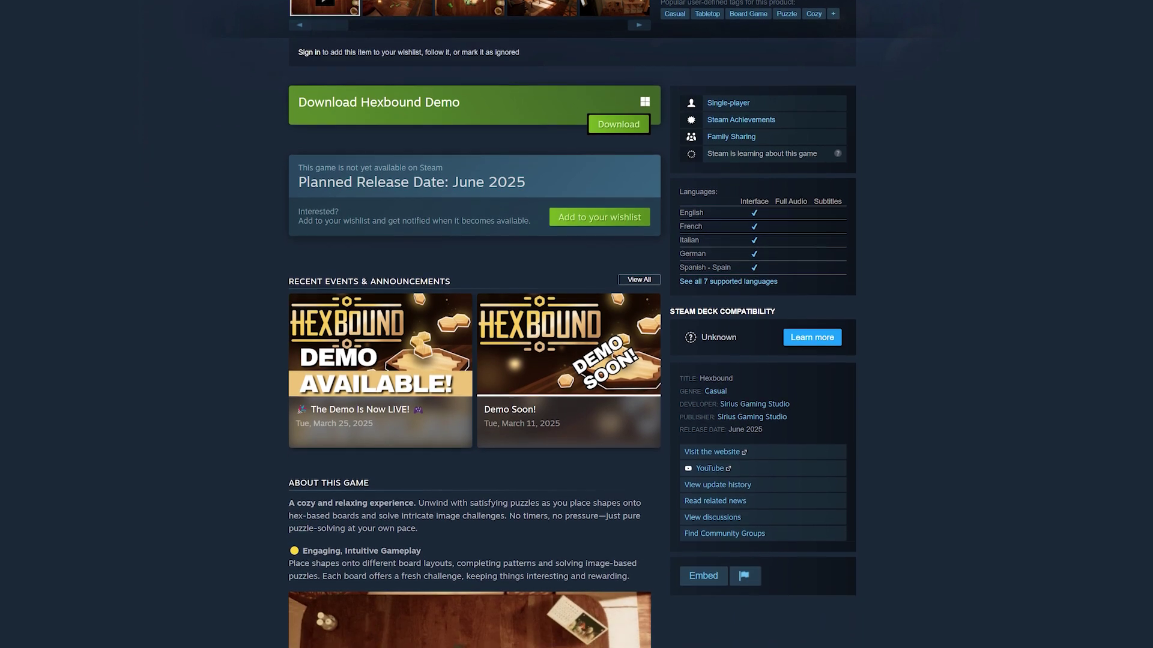
pyautogui.scroll(-3, 576, 324)
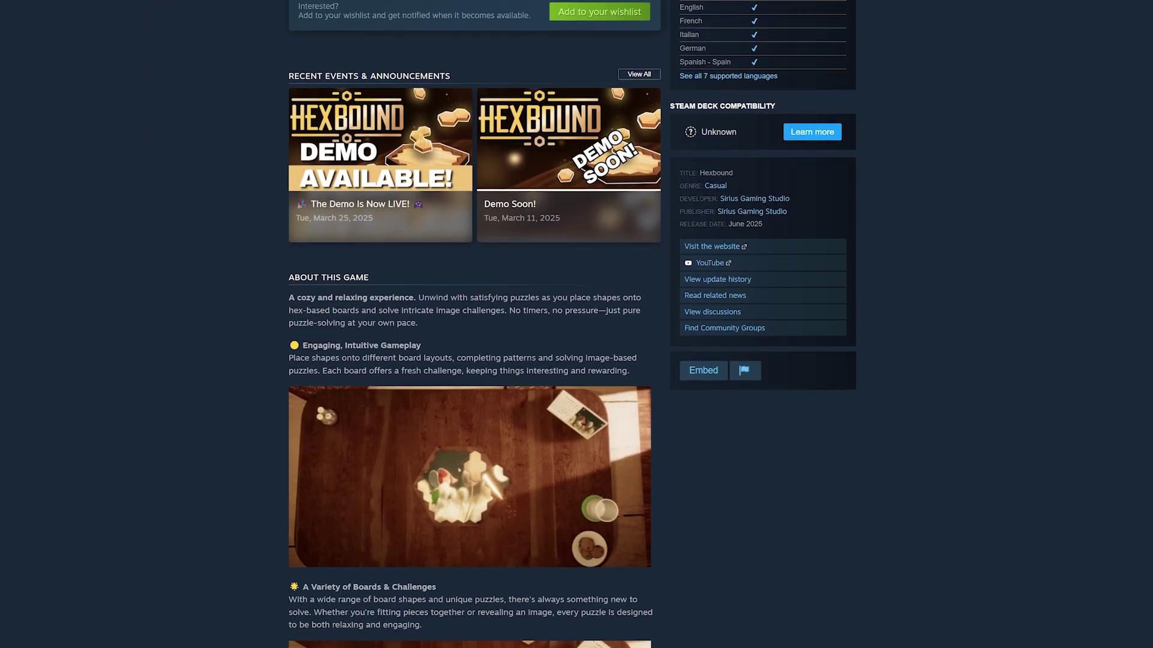
pyautogui.scroll(-2, 576, 324)
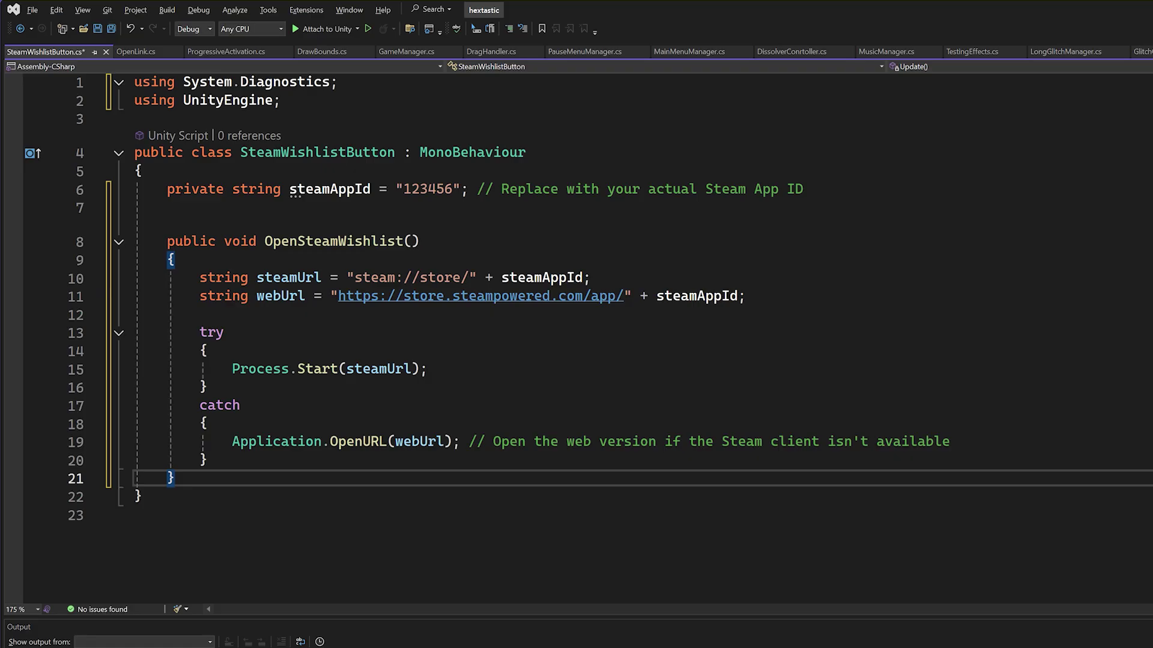
# - Review OpenSteamWishlist and the steamAppId field, then replace app ID 123456 with 3554020
pyautogui.click(420, 241)
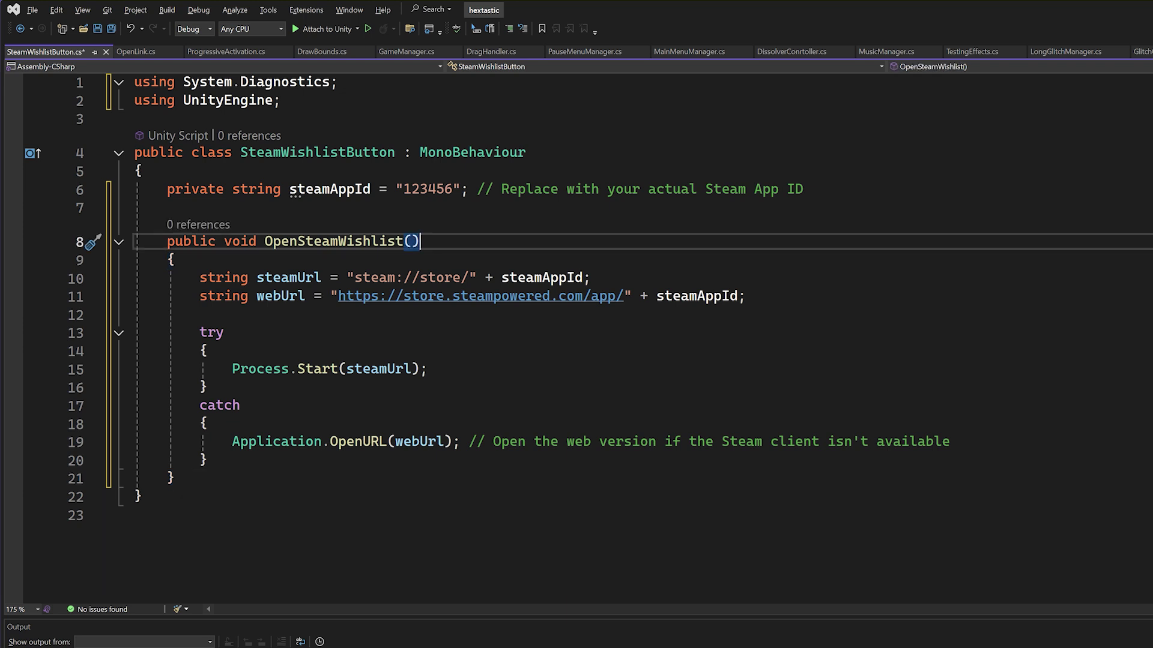
pyautogui.click(283, 296)
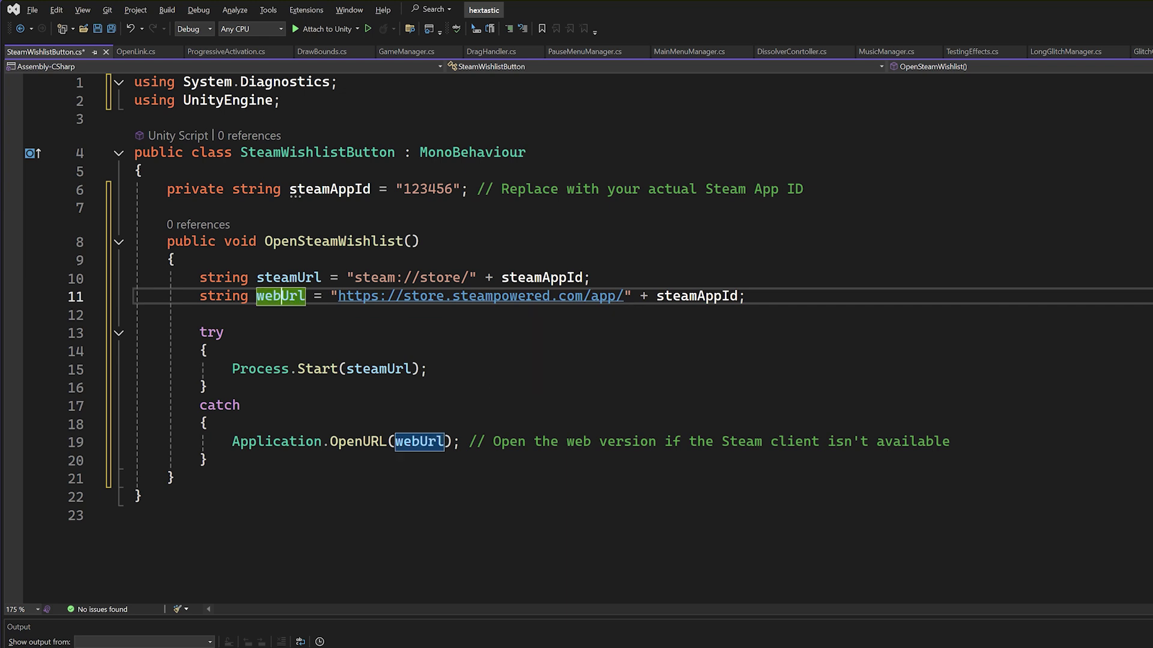
pyautogui.click(705, 296)
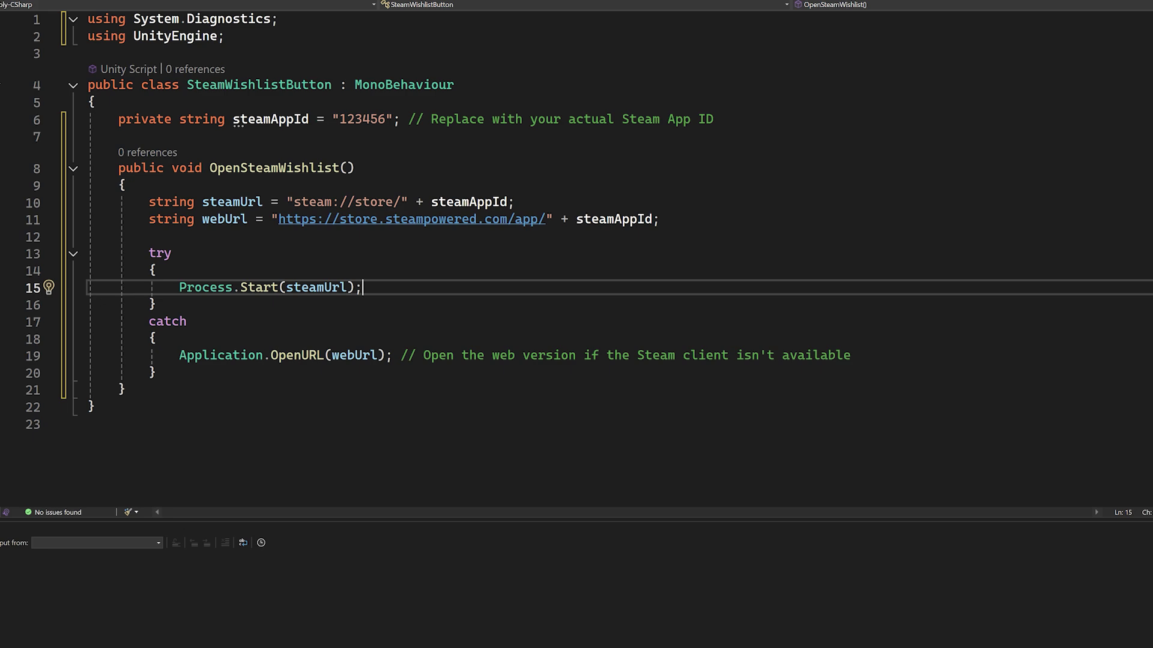
pyautogui.doubleClick(363, 119)
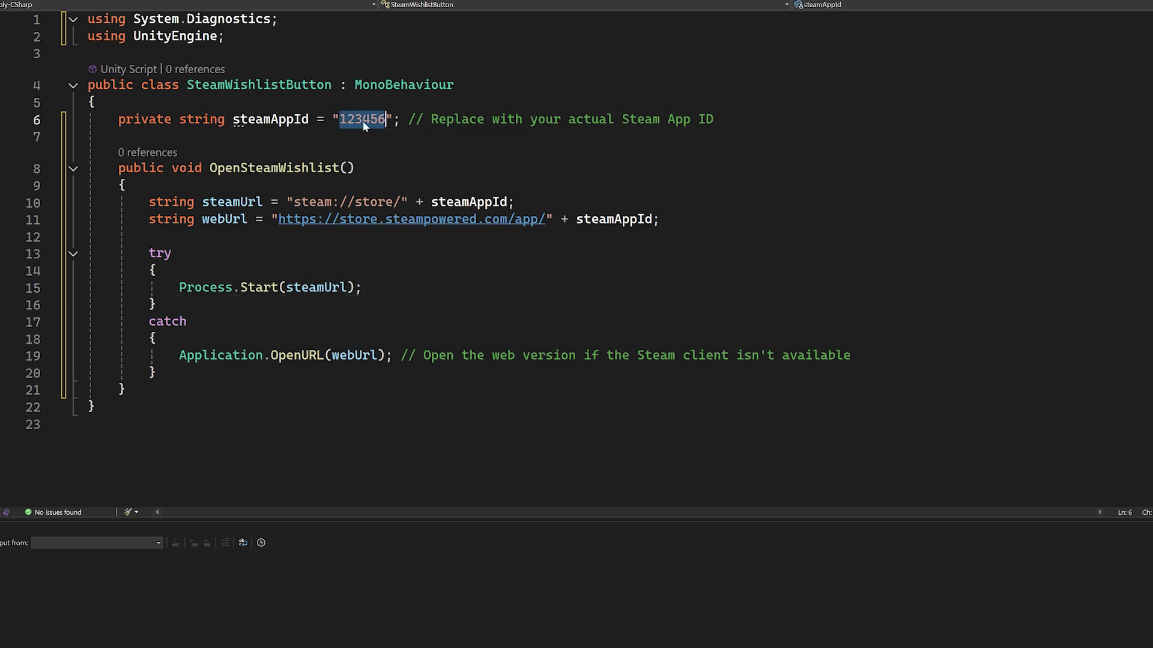
pyautogui.write('3554020')
pyautogui.press('Down')
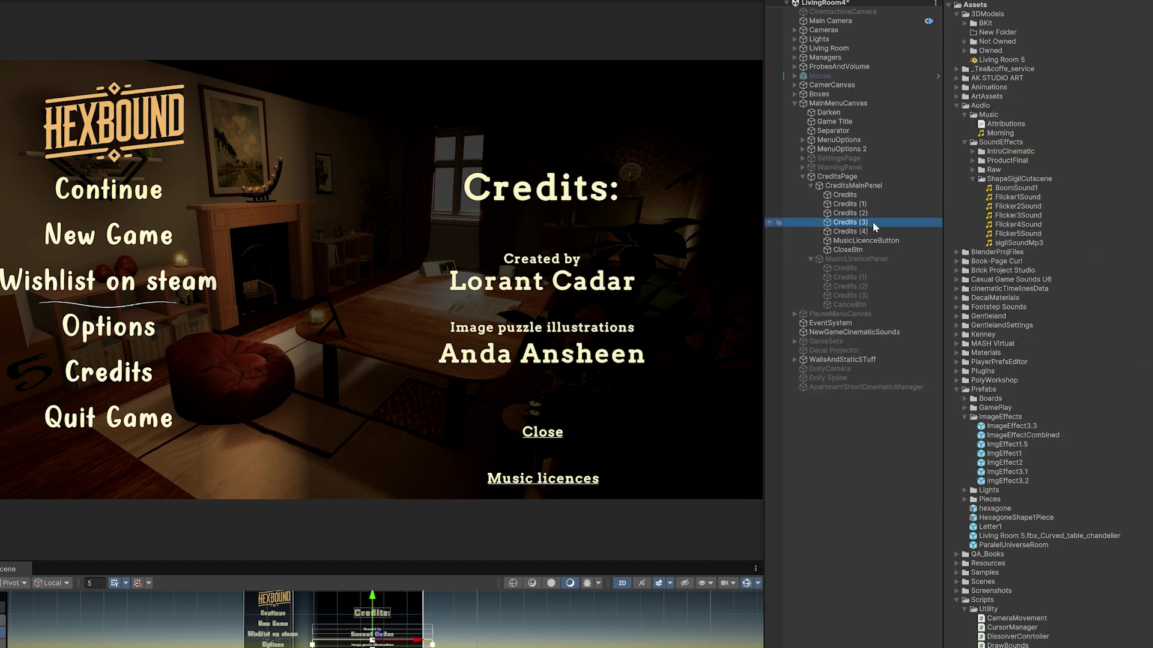
# - Duplicate the Credits (3) text entry to create Credits (5)
pyautogui.hotkey('ctrl', 'd')
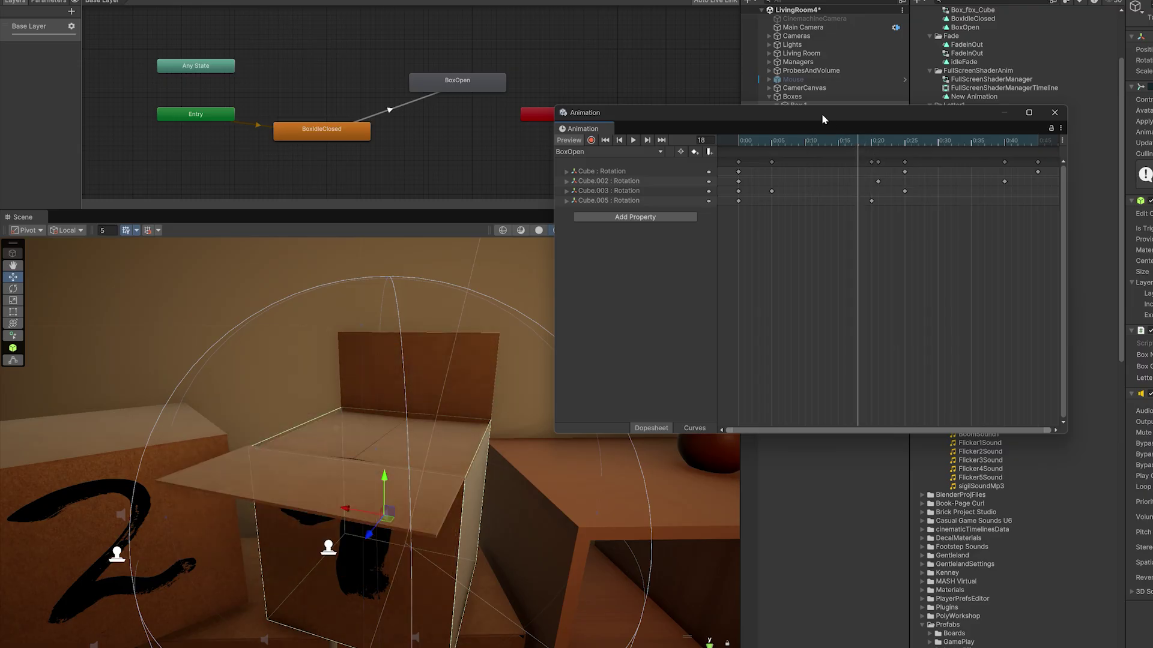
# - Dock the Animation window and scrub BoxOpen with Cube.004 selected to watch the flaps open
pyautogui.moveTo(654, 115); pyautogui.dragTo(362, 45)
pyautogui.click(813, 148)
pyautogui.click(308, 5)
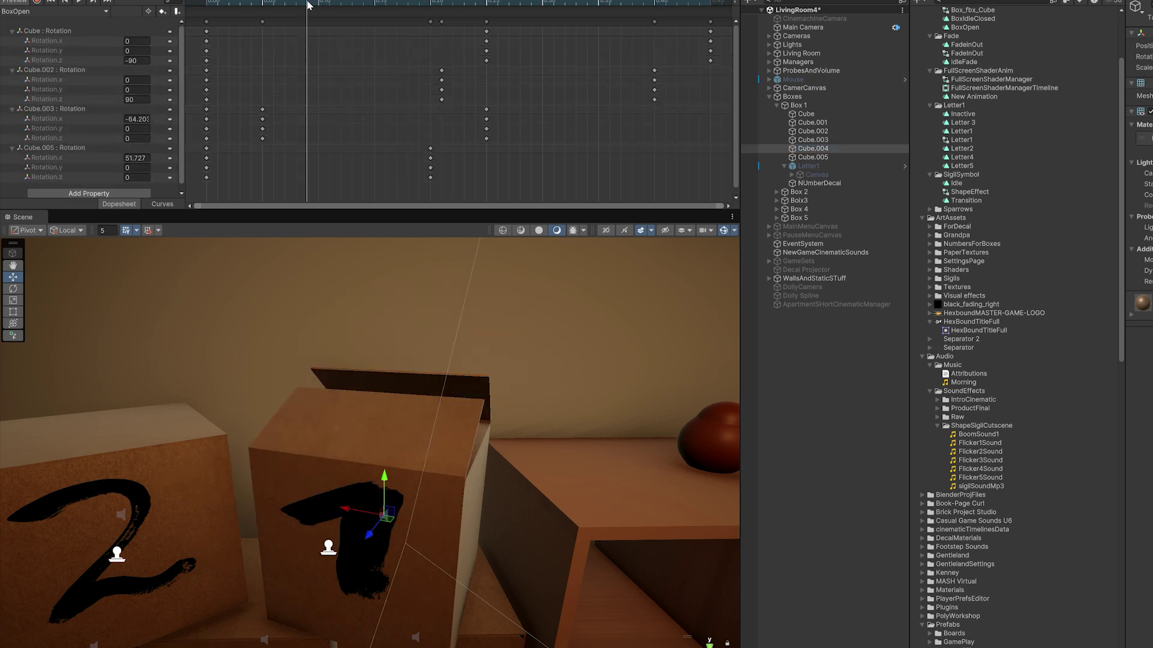
pyautogui.moveTo(308, 5); pyautogui.dragTo(430, 48)
# - Scrub the Cube.003 flap animation, jump to the last keyframe, then rewind to frame 0
pyautogui.click(825, 157)
pyautogui.click(813, 140)
pyautogui.click(445, 7)
pyautogui.moveTo(443, 6); pyautogui.dragTo(206, 31)
pyautogui.click(91, 6)
pyautogui.click(486, 108)
pyautogui.click(799, 192)
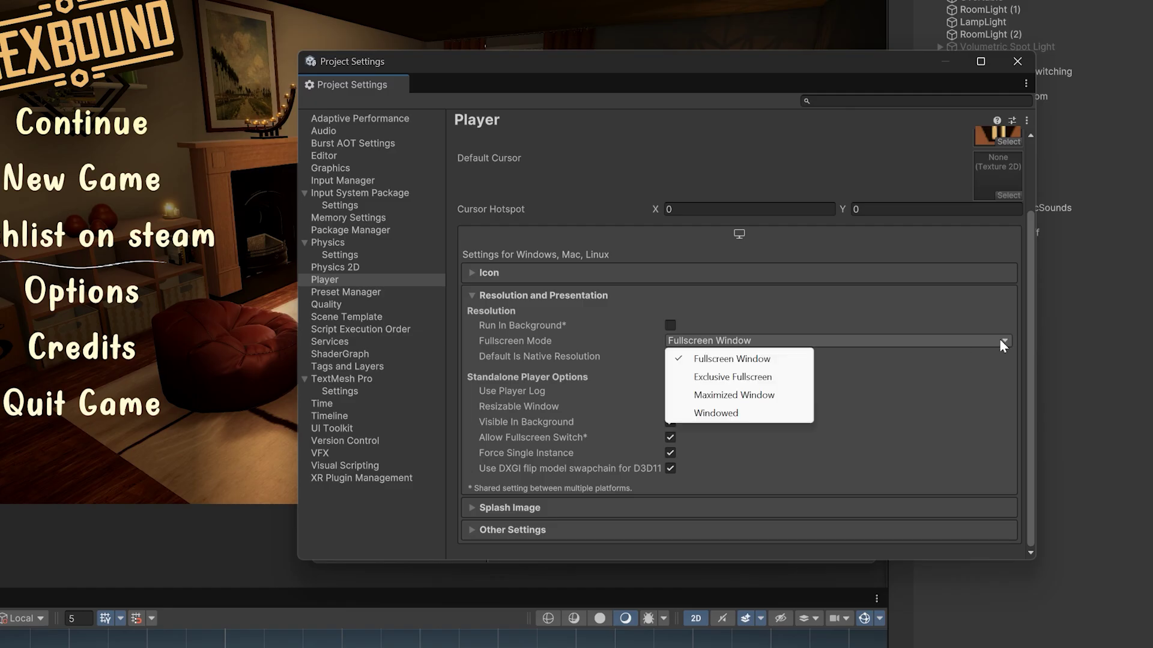
# - Keep Fullscreen Window mode and expand the Splash Image settings in Player settings
pyautogui.click(732, 358)
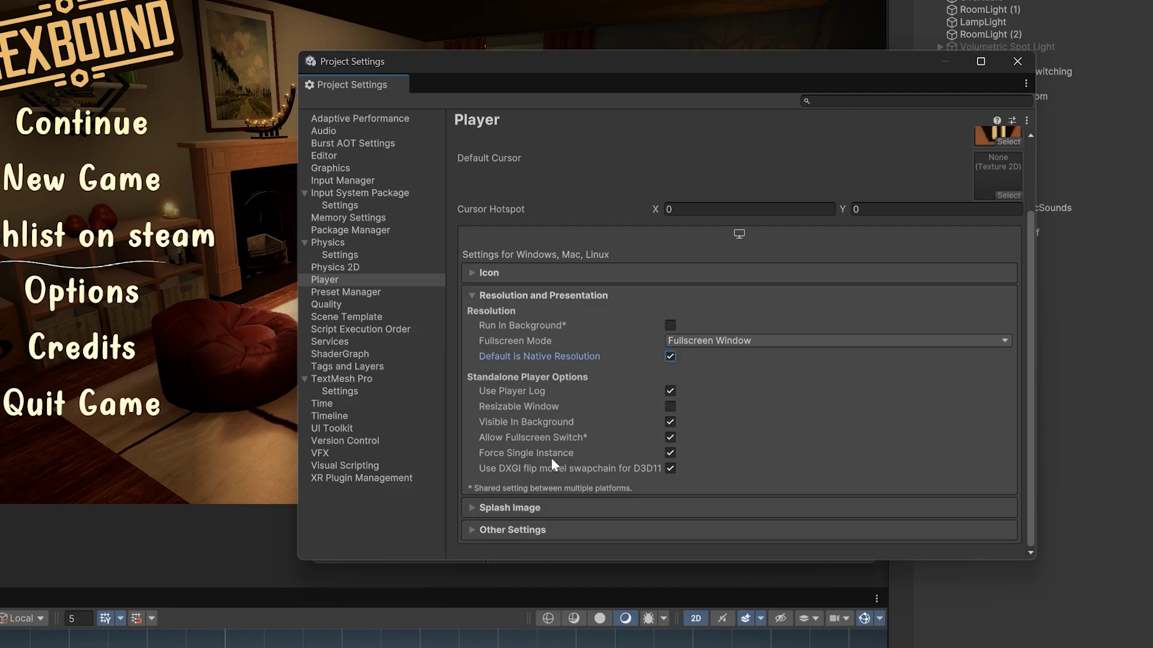
pyautogui.click(540, 507)
pyautogui.scroll(-2, 600, 255)
pyautogui.scroll(4, 601, 256)
# - Under Other Settings > Configuration, keep Api Compatibility Level at .NET Standard 2.1
pyautogui.click(600, 520)
pyautogui.scroll(-3, 600, 516)
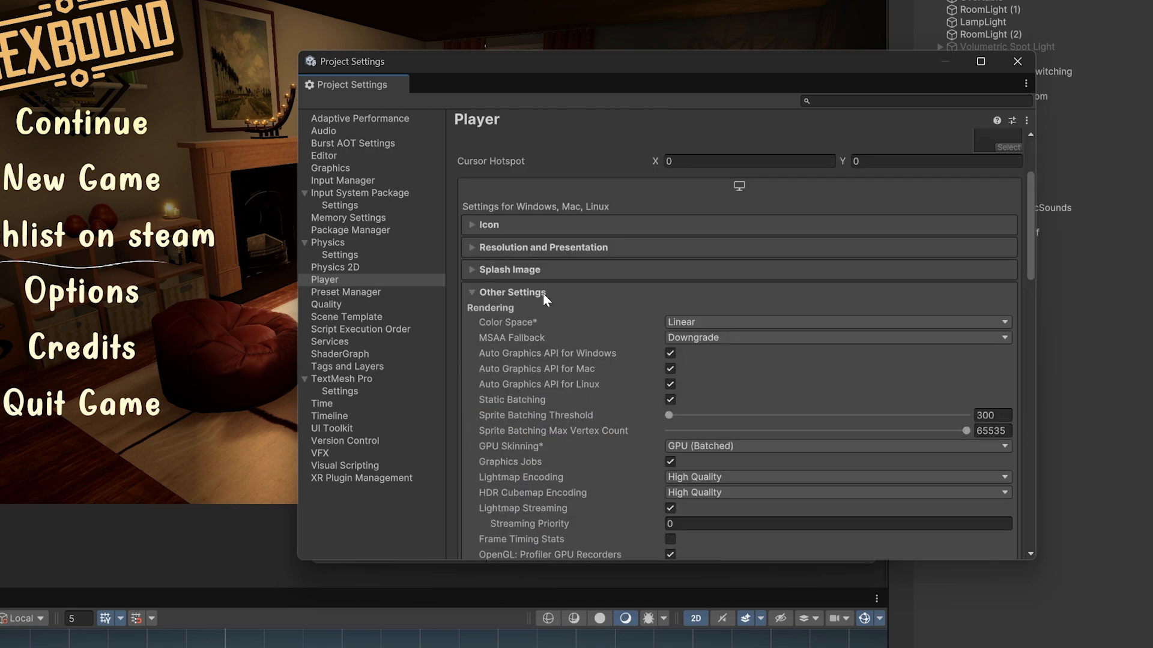
pyautogui.scroll(-6, 629, 347)
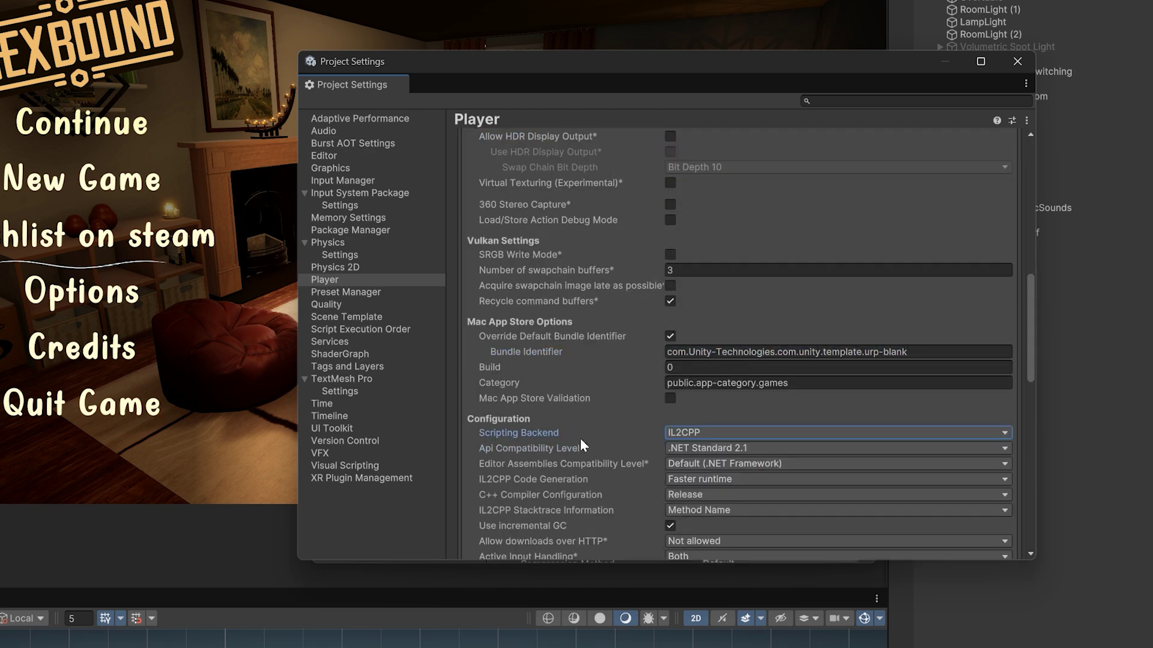
pyautogui.scroll(-4, 564, 466)
pyautogui.click(717, 216)
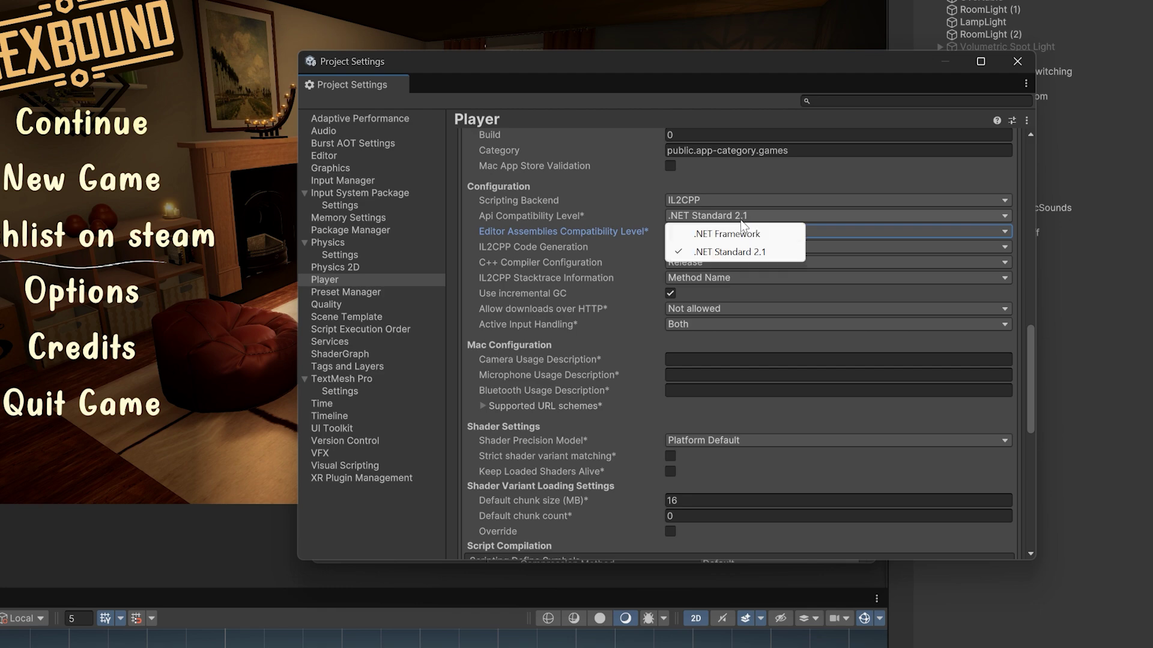
pyautogui.click(632, 222)
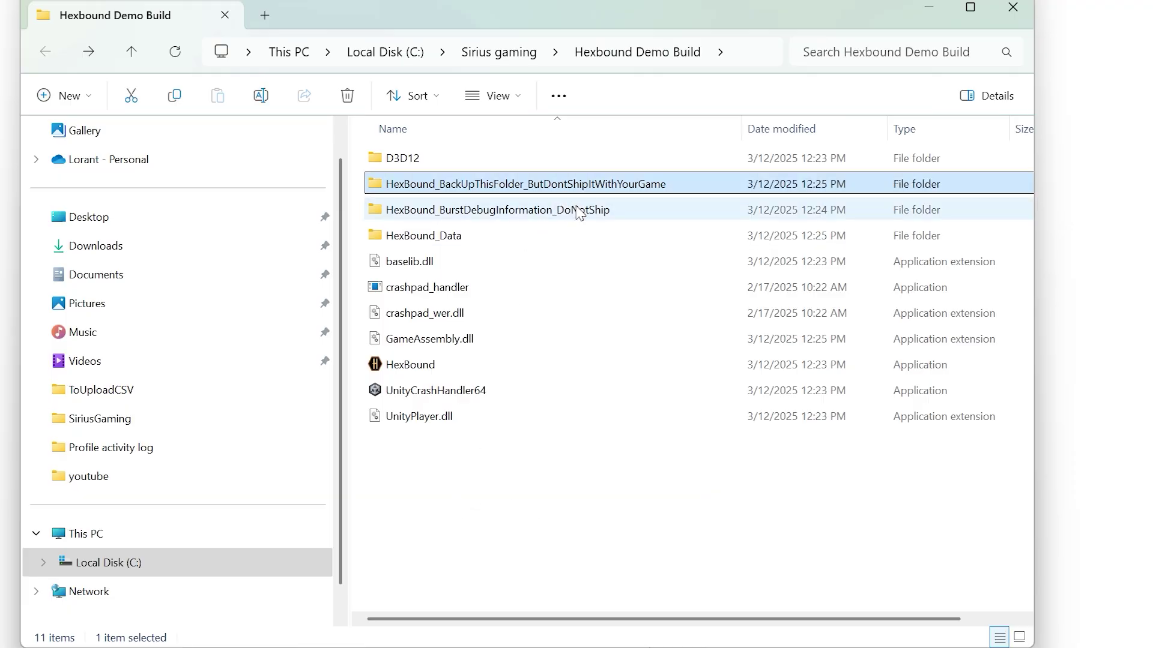
# - Move the backup and burst debug folders into Sirius gaming, then reopen Hexbound Demo Build
pyautogui.keyDown('ctrl'); pyautogui.click(578, 211); pyautogui.keyUp('ctrl')
pyautogui.click(520, 53)
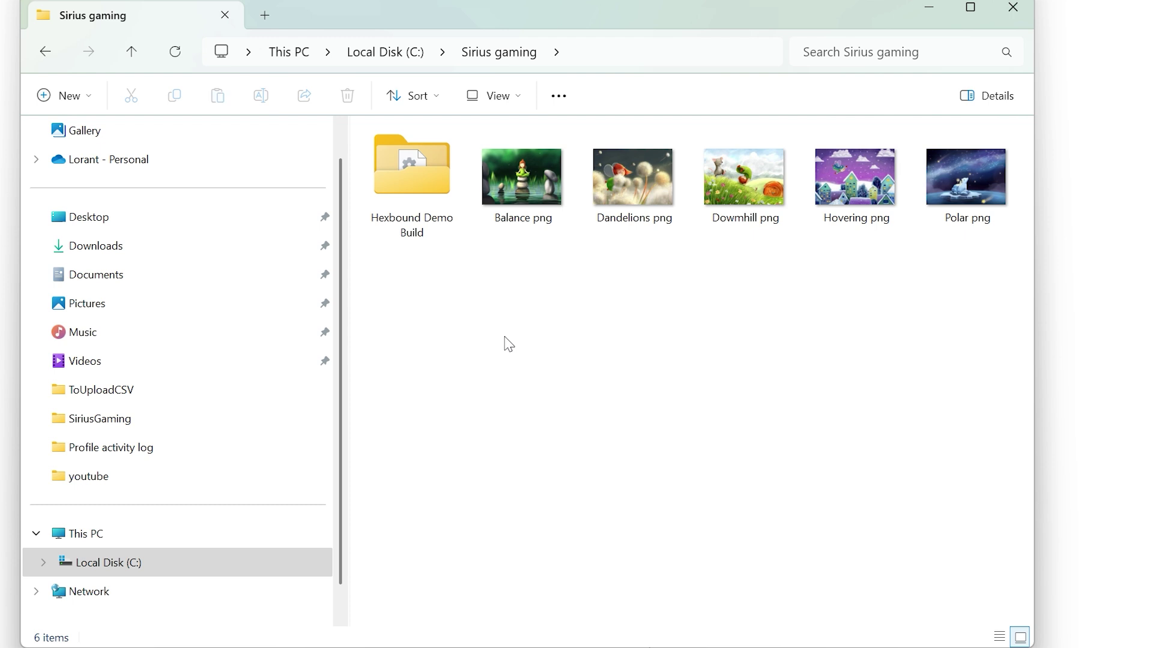
pyautogui.hotkey('ctrl', 'v')
pyautogui.doubleClick(433, 210)
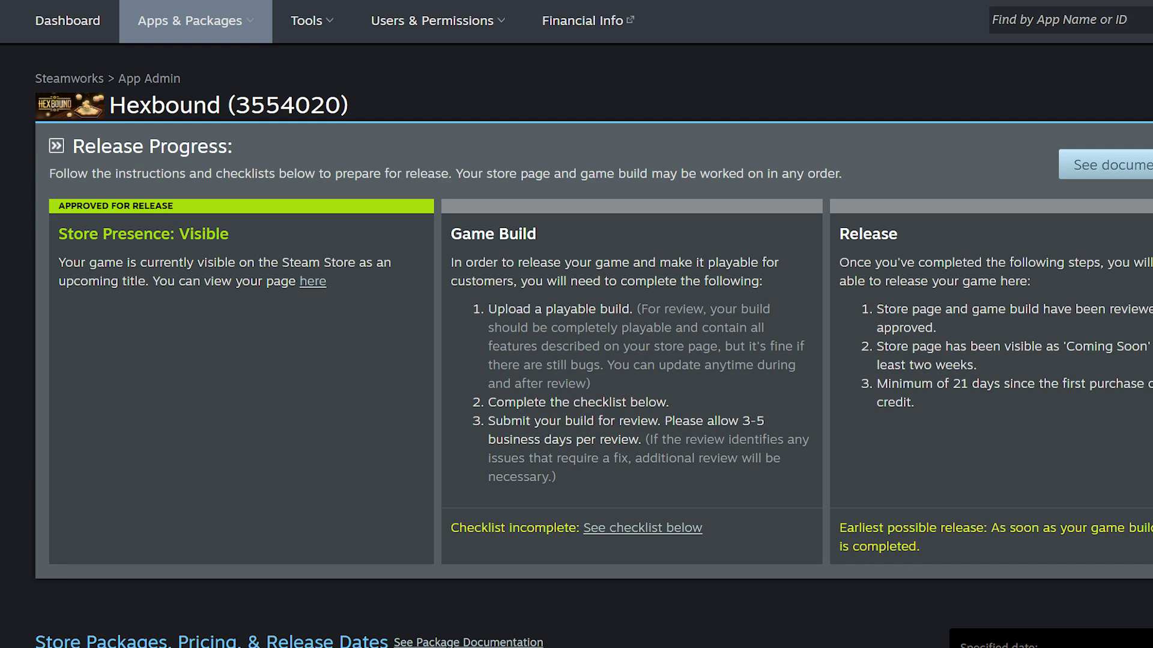
# - Scroll Hexbound's Associated Packages & DLC list to the unreleased Hexbound Demo (3591810)
pyautogui.scroll(-3, 576, 325)
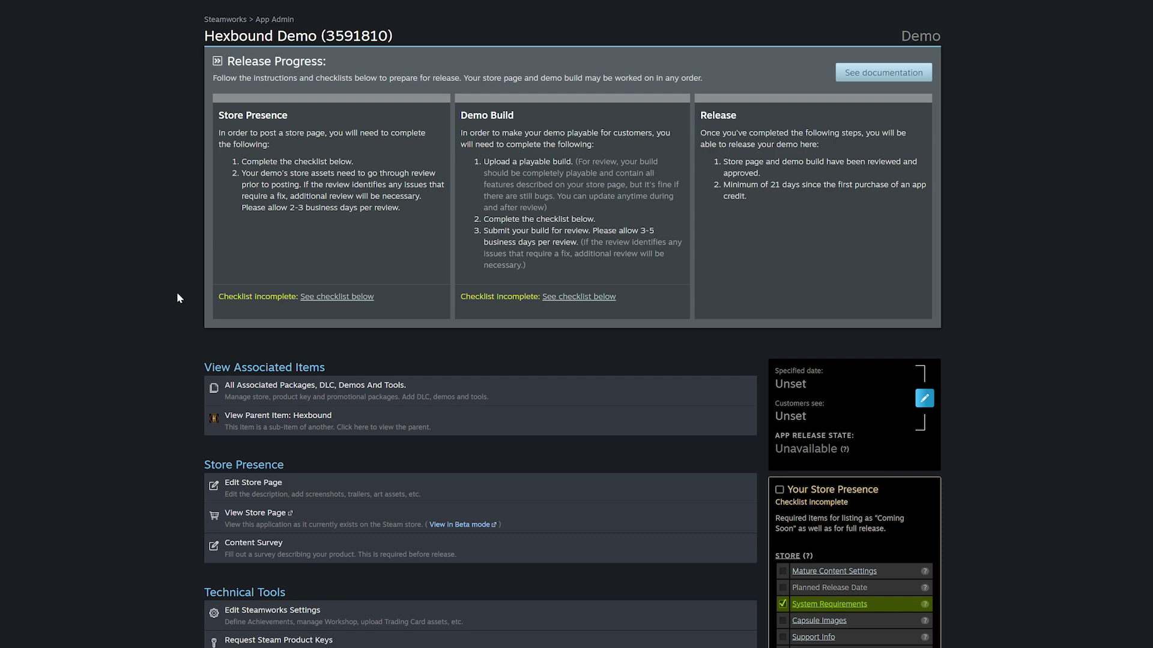
# - Go from the Hexbound Demo admin page to the Steamworks Dashboard's Steamworks SDK v1.62 panel
pyautogui.scroll(1, 337, 142)
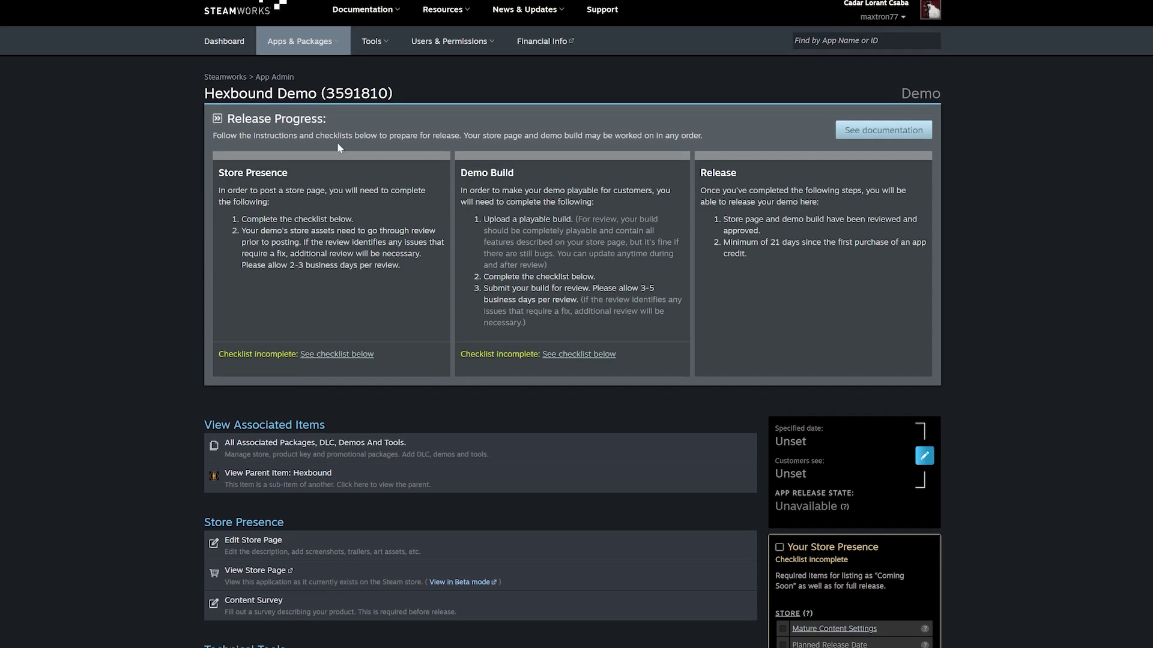
pyautogui.scroll(-3, 339, 553)
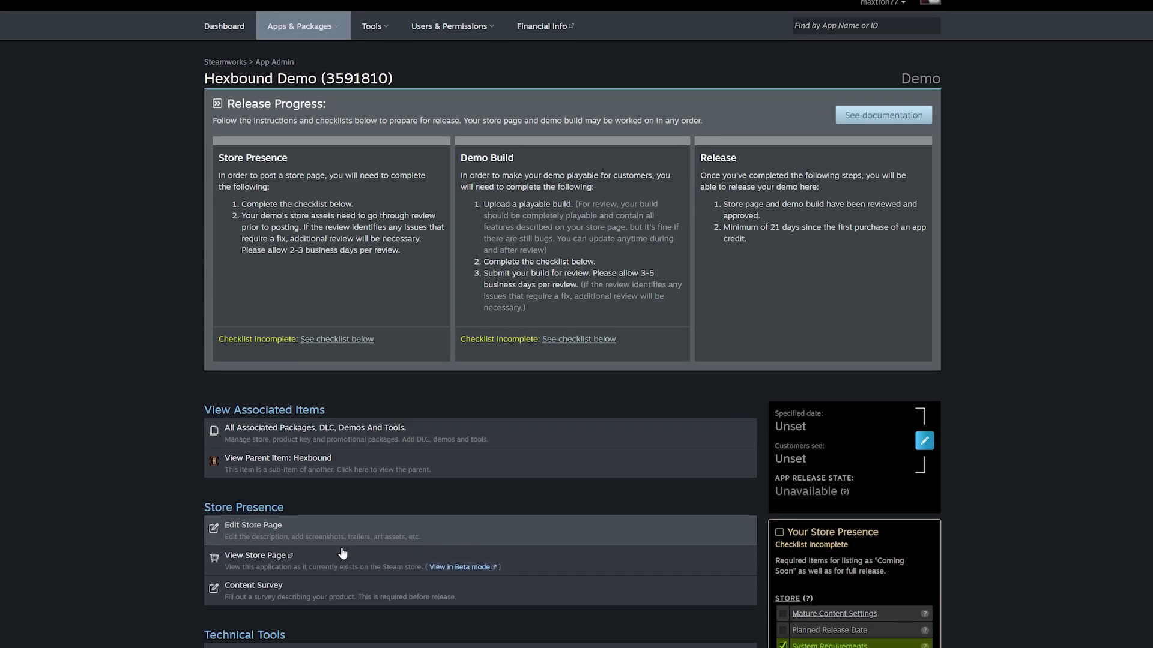
pyautogui.scroll(-4, 334, 540)
pyautogui.scroll(7, 330, 515)
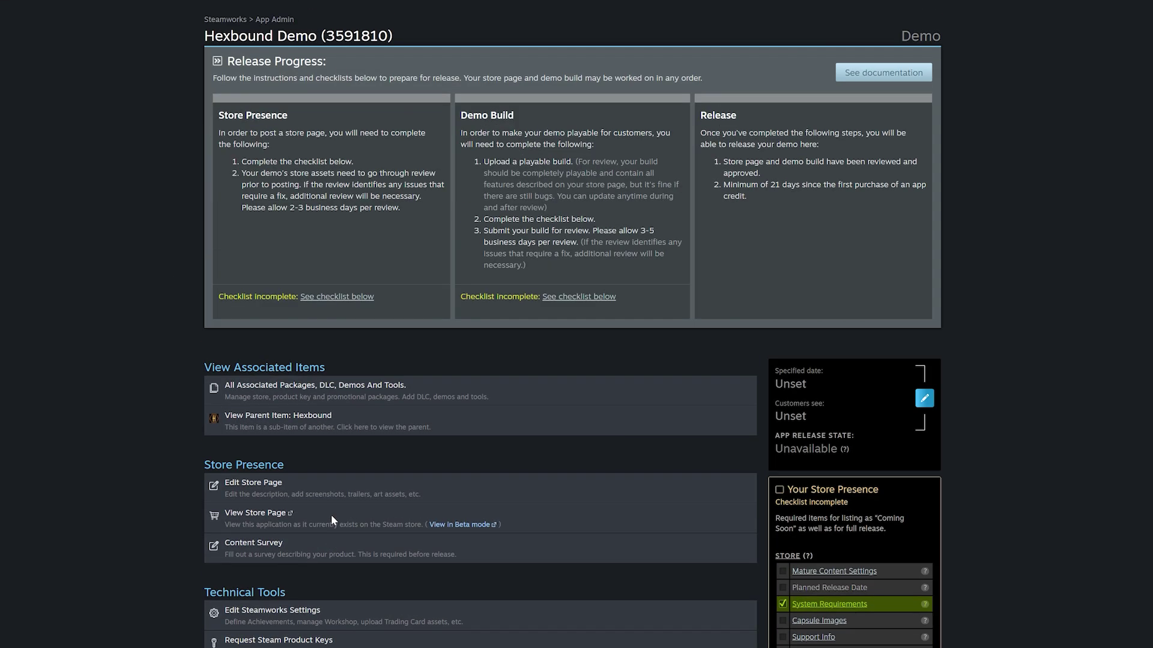
pyautogui.click(328, 44)
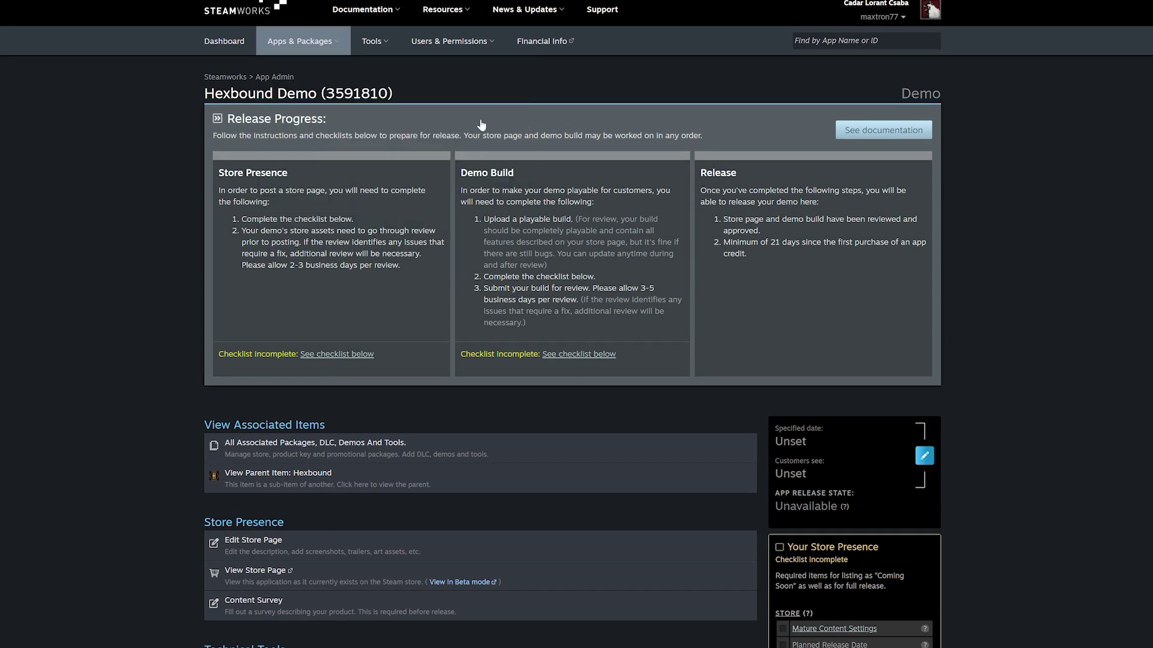
pyautogui.scroll(-2, 445, 487)
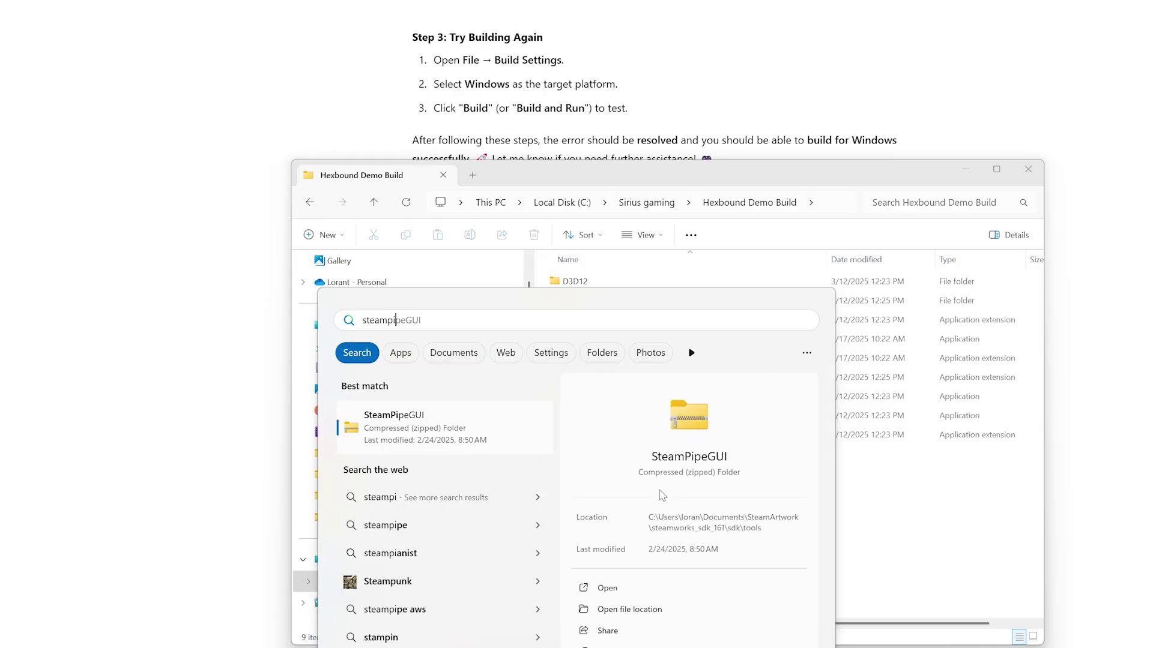
# - Open the searched SteamPipeGUI zip, Extract All into a new SteamPipeGUI folder, and open it
pyautogui.press('Return')
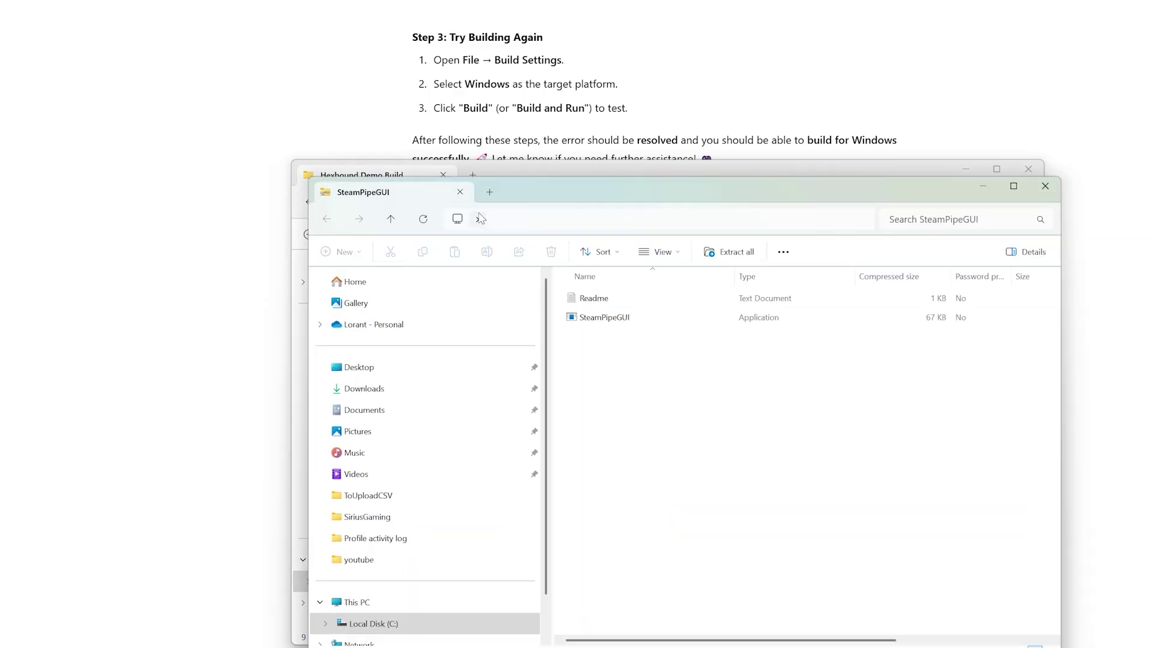
pyautogui.click(391, 219)
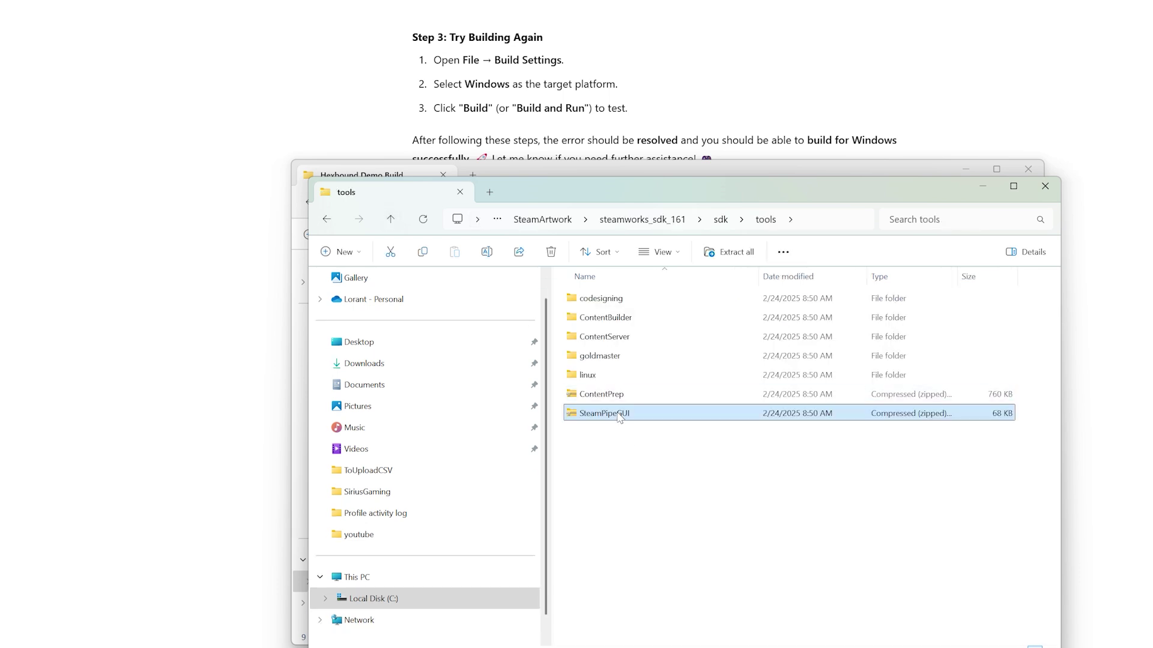
pyautogui.rightClick(620, 418)
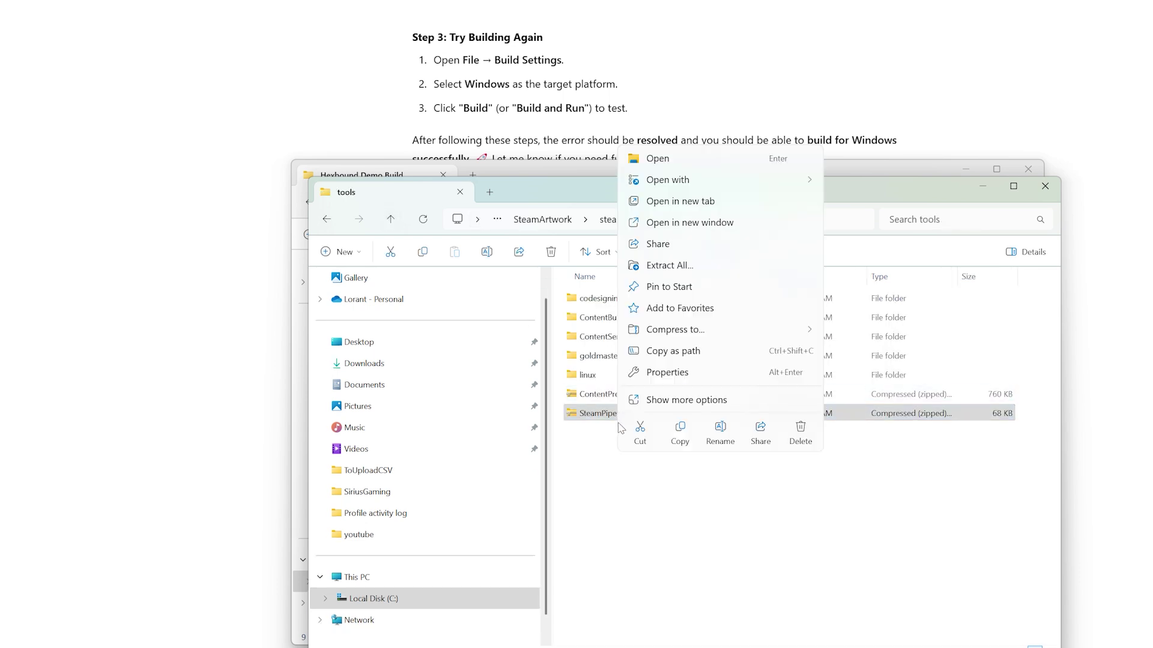
pyautogui.click(696, 265)
pyautogui.click(689, 460)
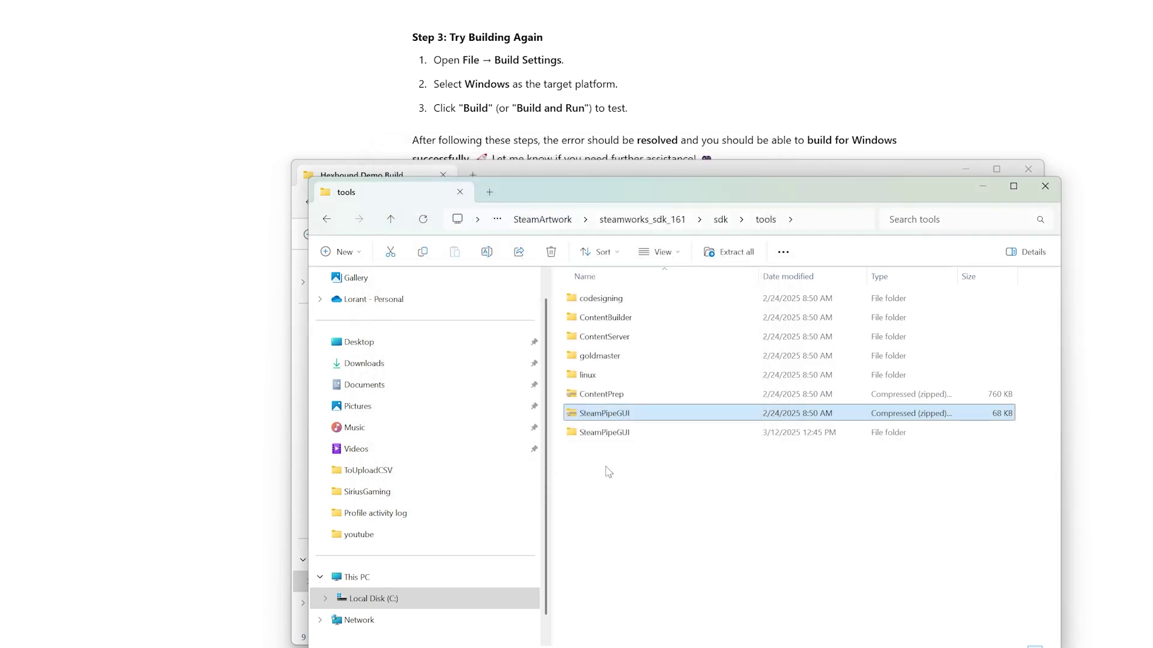
pyautogui.doubleClick(604, 433)
# - Run SteamPipeGUI.exe to start SteamPipe Build Uploader 1.4.0.2
pyautogui.doubleClick(631, 322)
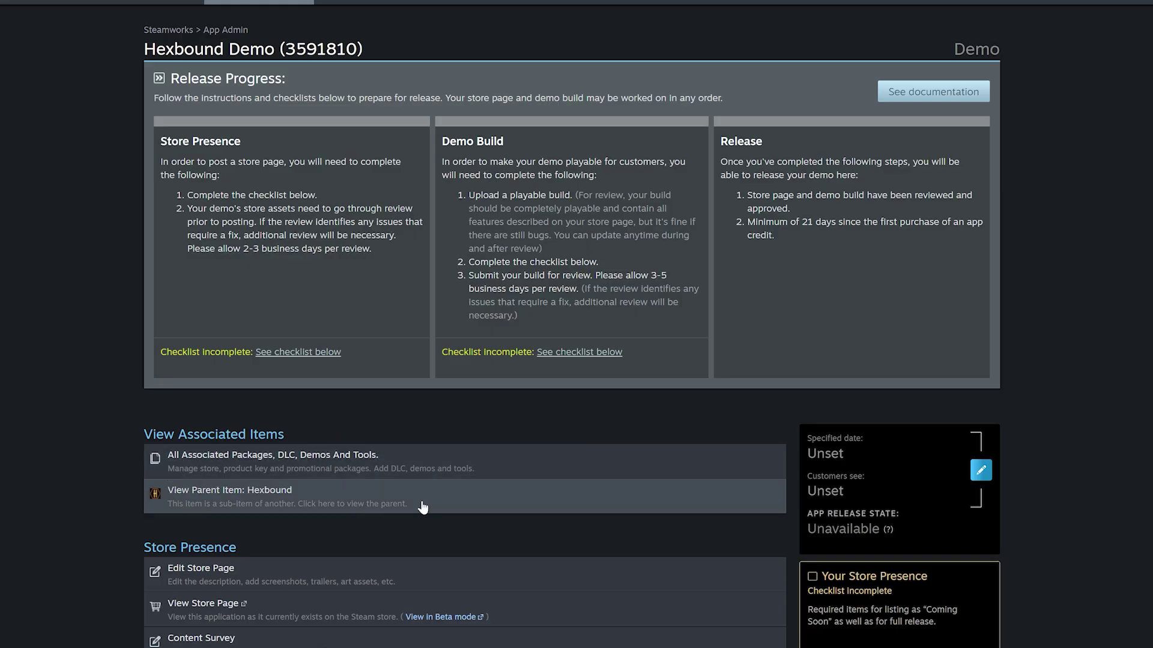
# - Open Hexbound Demo's Steamworks settings and go to SteamPipe > Depots to show depot 3591811
pyautogui.scroll(-2, 424, 507)
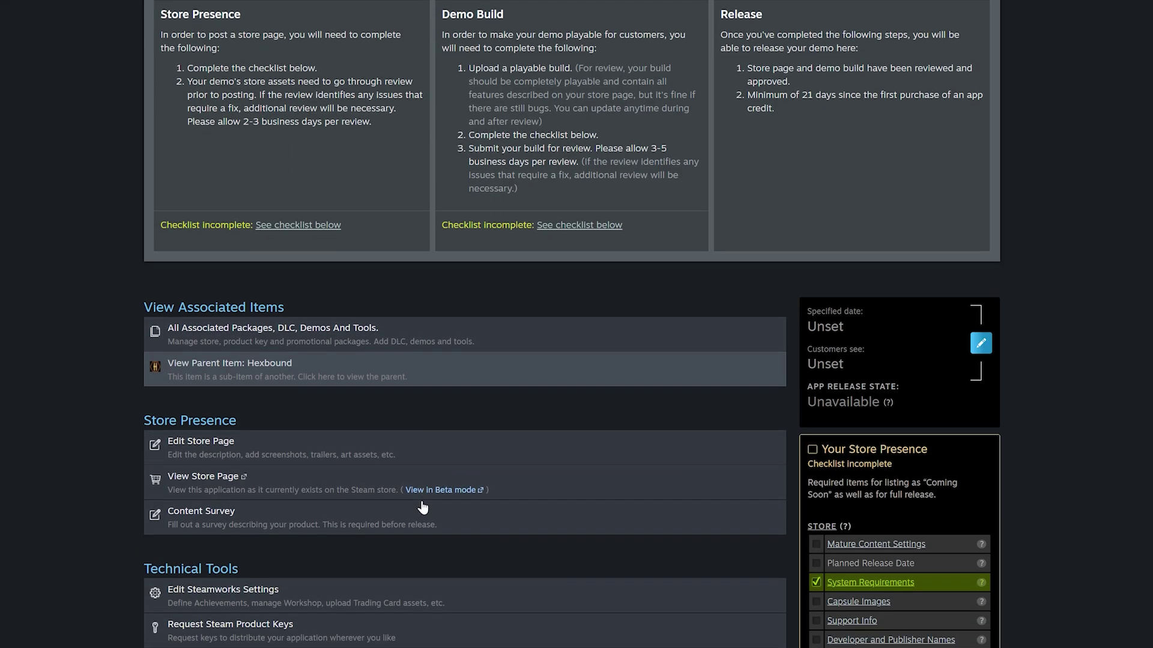
pyautogui.click(391, 584)
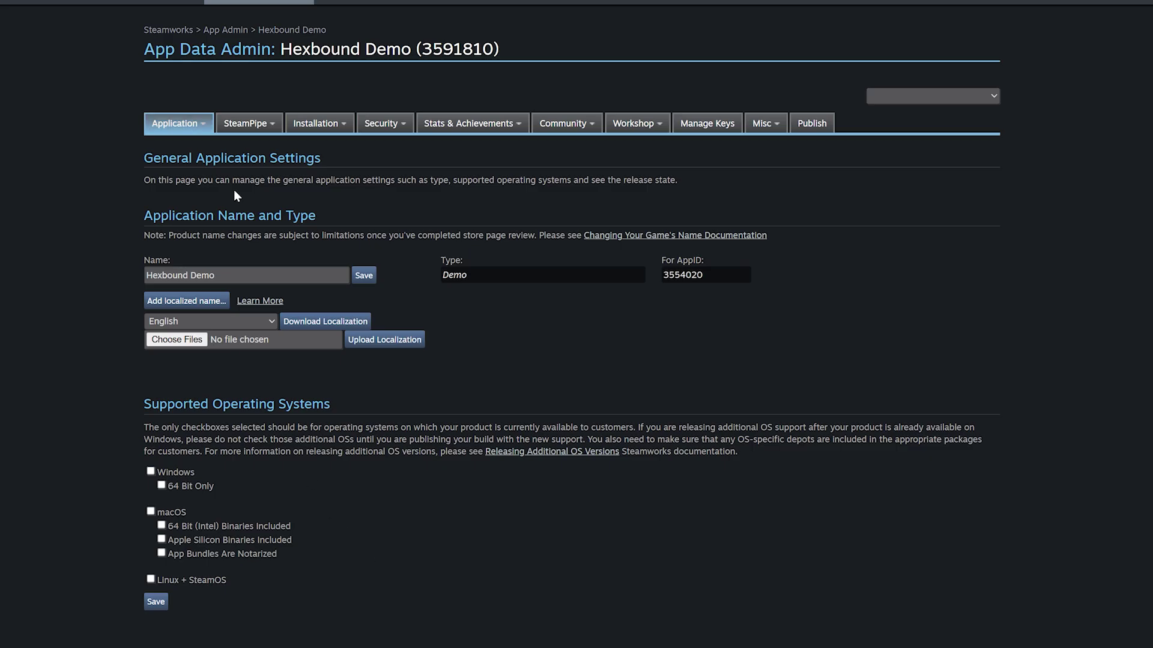
pyautogui.moveTo(243, 124)
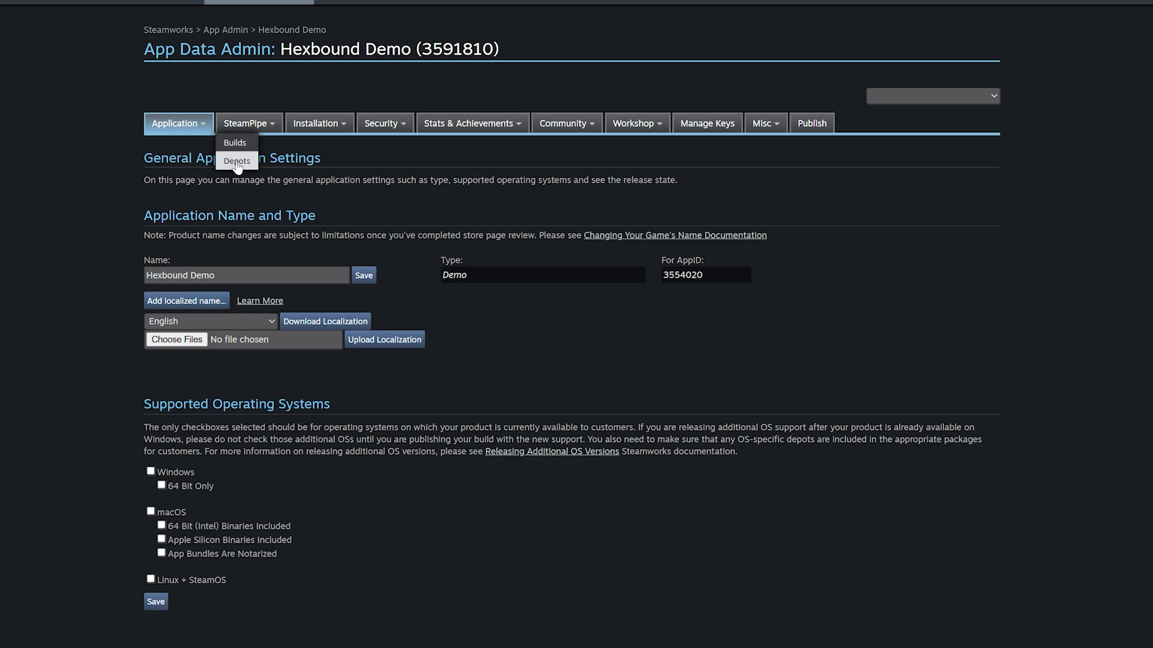
pyautogui.click(237, 162)
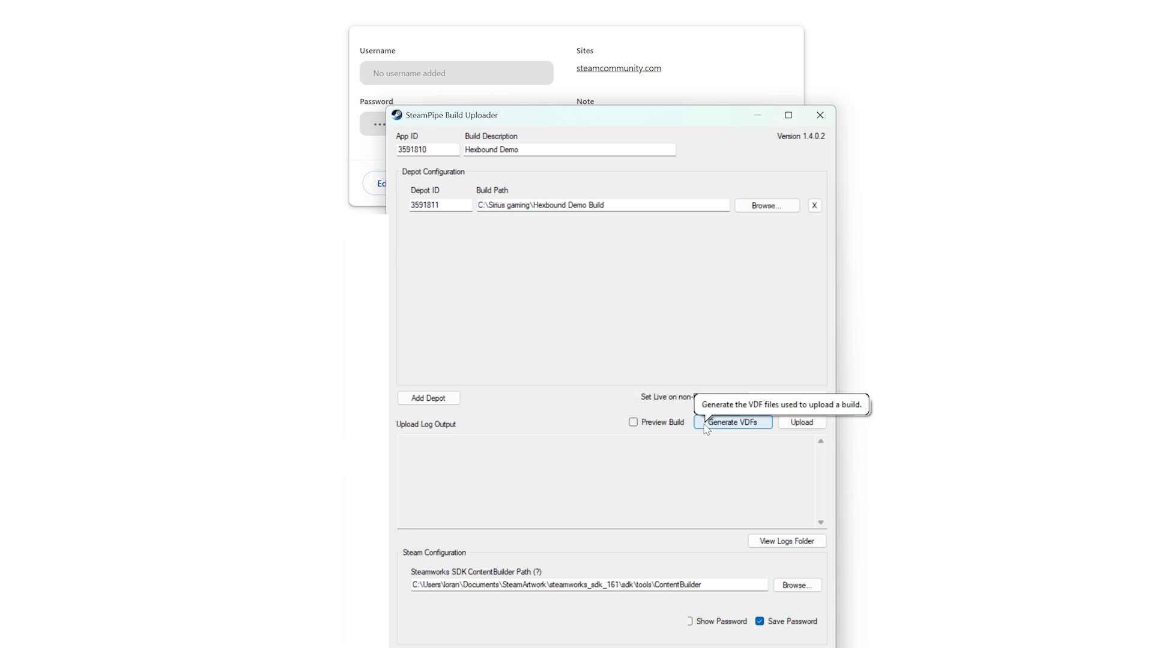
# - Generate the VDFs for app 3591810 with depot 3591811 and upload the Hexbound Demo build
pyautogui.click(706, 428)
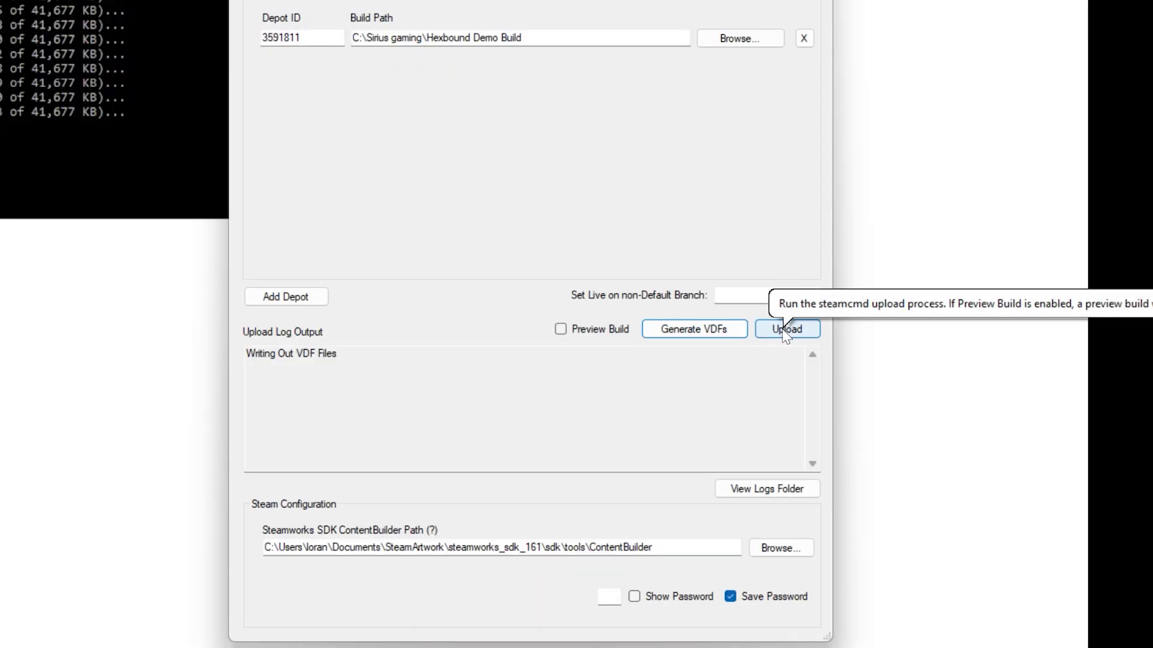
pyautogui.click(785, 331)
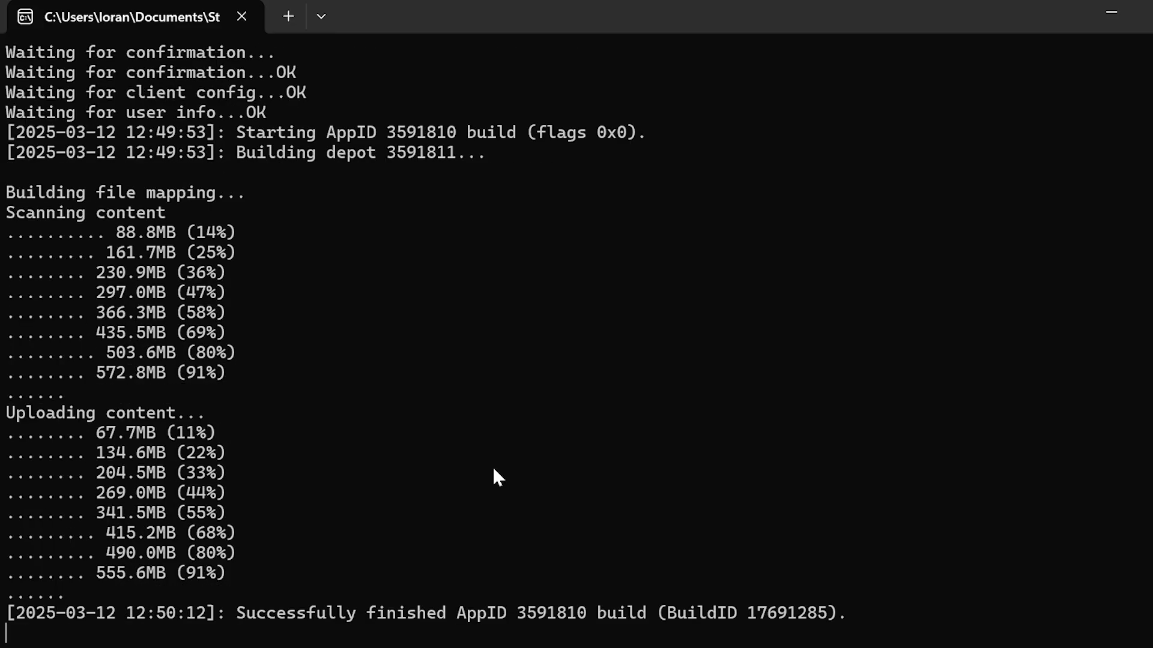